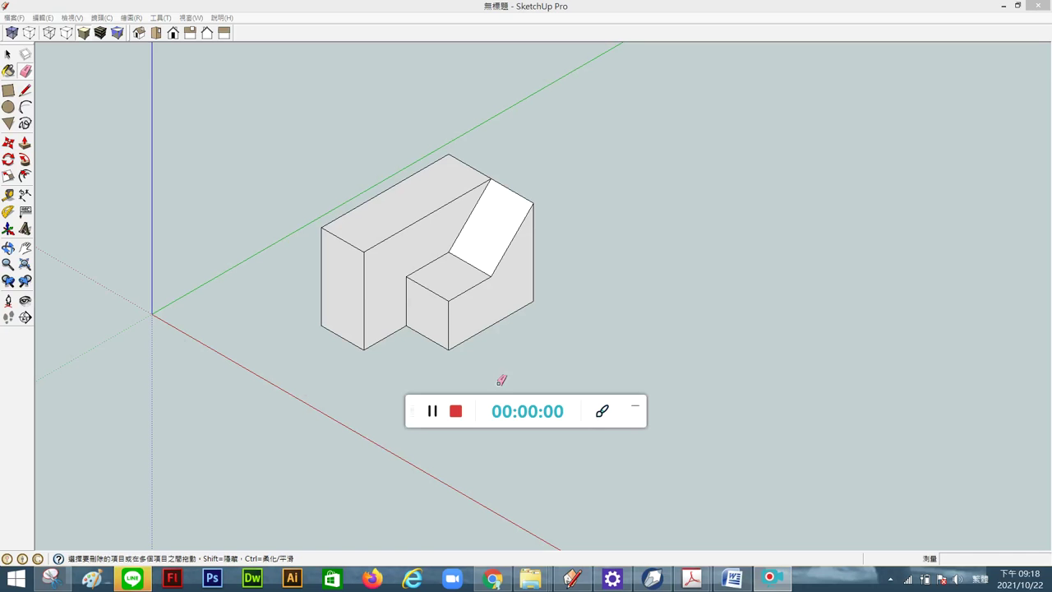
Select the Line tool and adjust the zoom to leave room beside the stepped block.
left_click(25, 90)
scroll(336, 242, "down", 1)
scroll(510, 353, "up", 2)
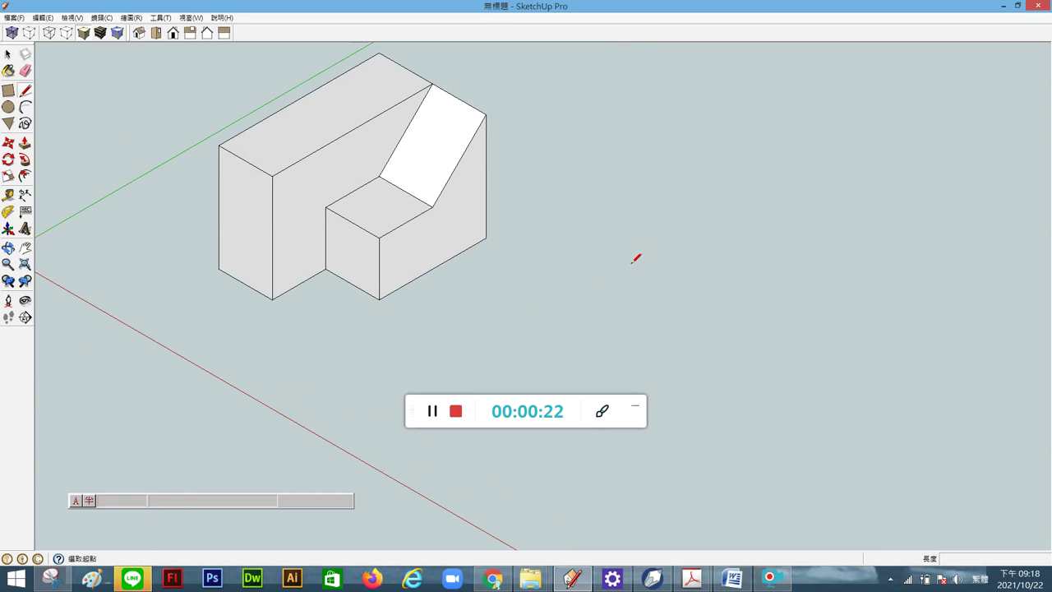
Draw a closed L-shaped base face right of the block with edges of 2, 2 and 1.
left_click(583, 301)
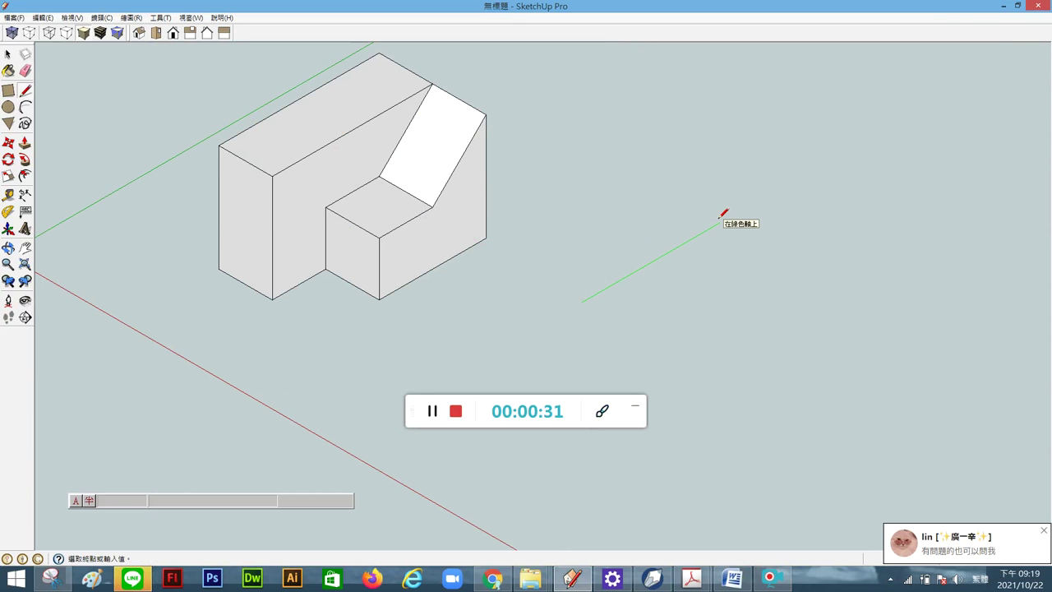
left_click(720, 219)
type("2")
key("Return")
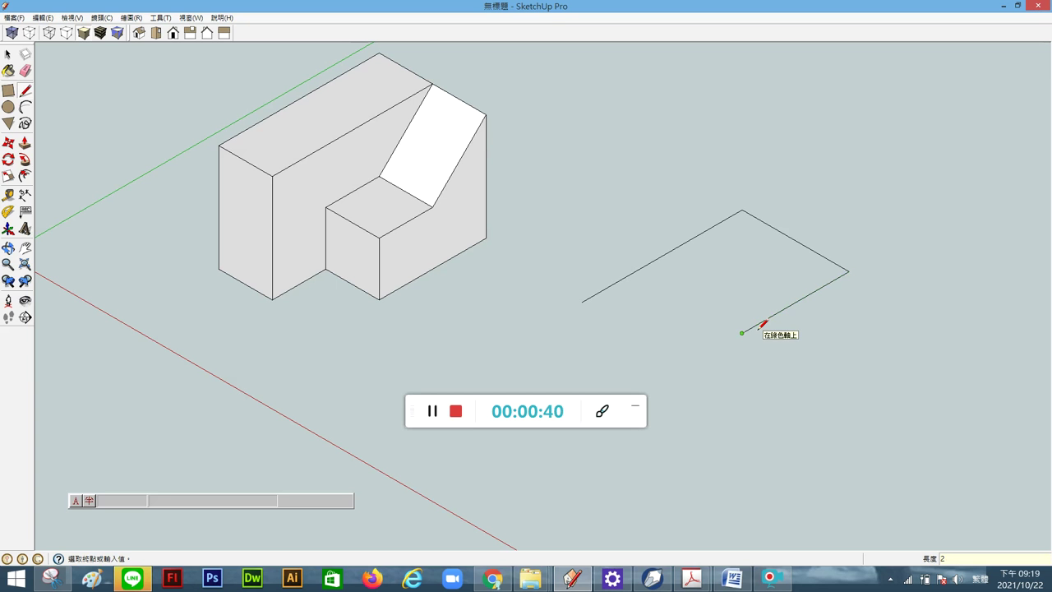
type("~ 15/32")
key("Return")
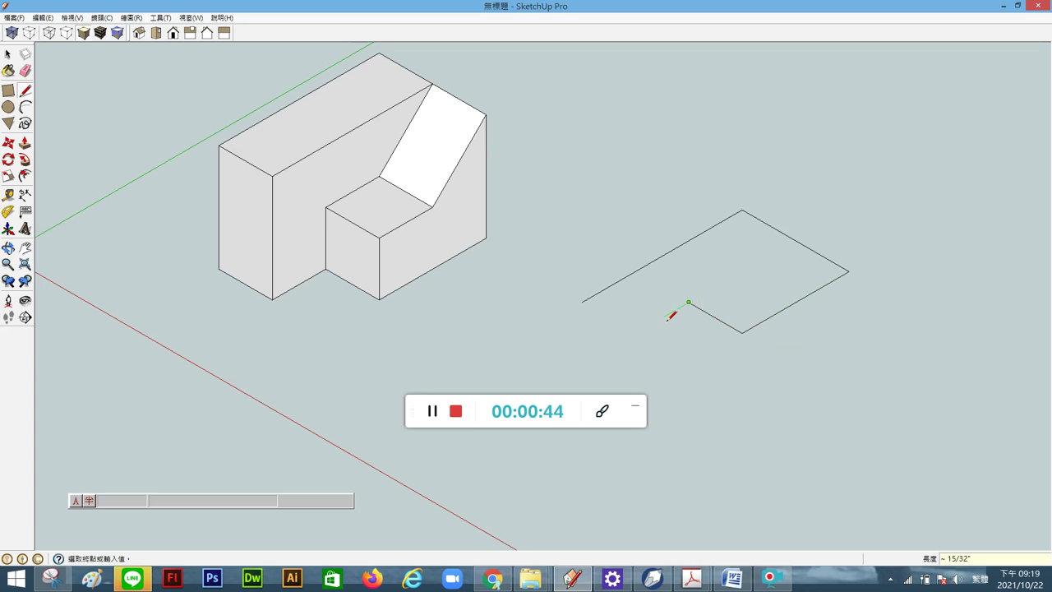
key("Return")
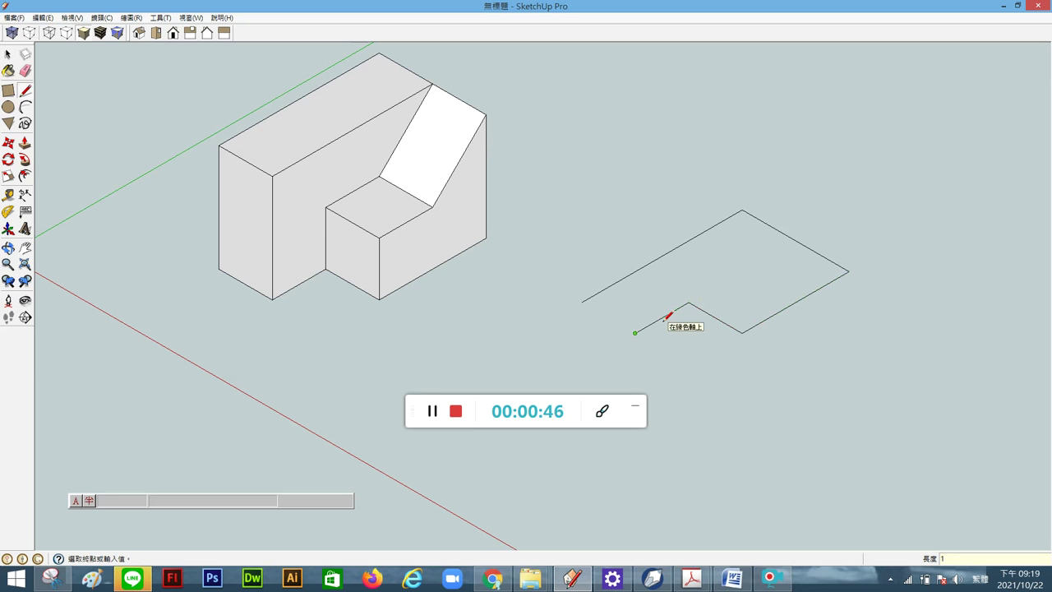
left_click(582, 302)
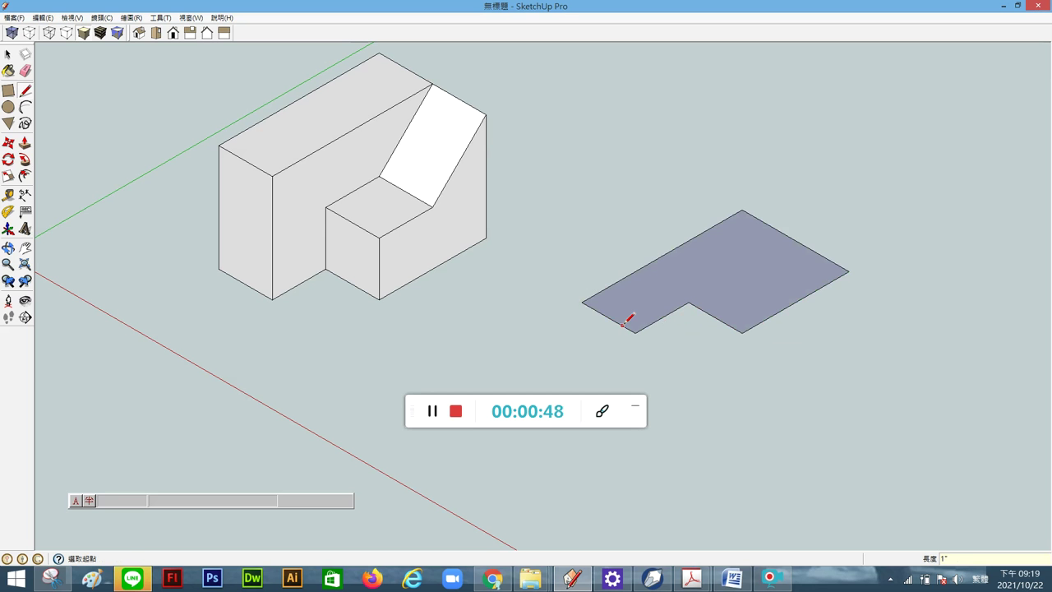
Raise a 2-high vertical wall face along the base's back edge.
left_click(743, 211)
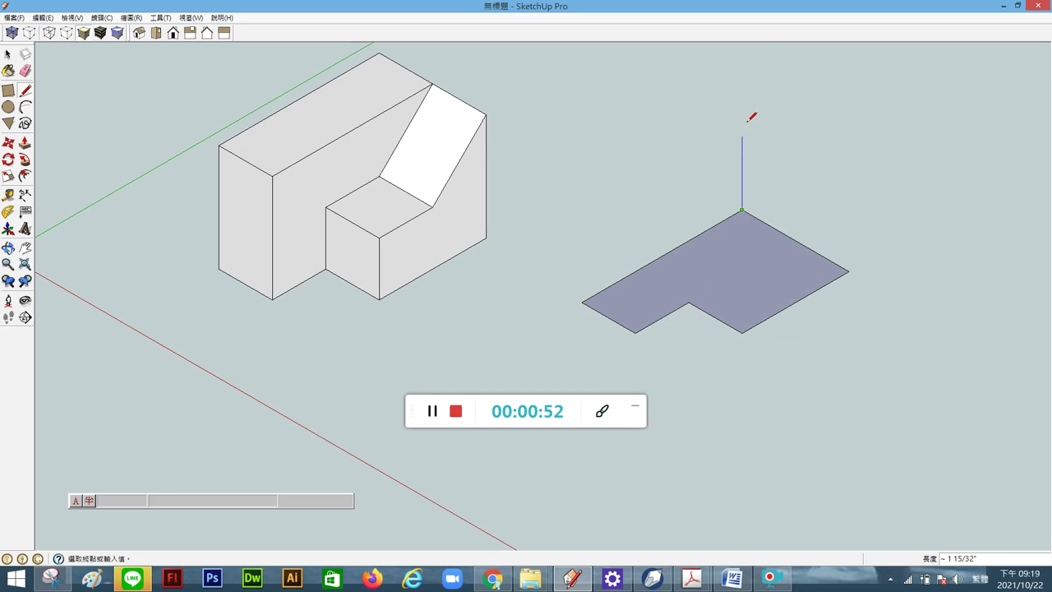
type("2")
key("Return")
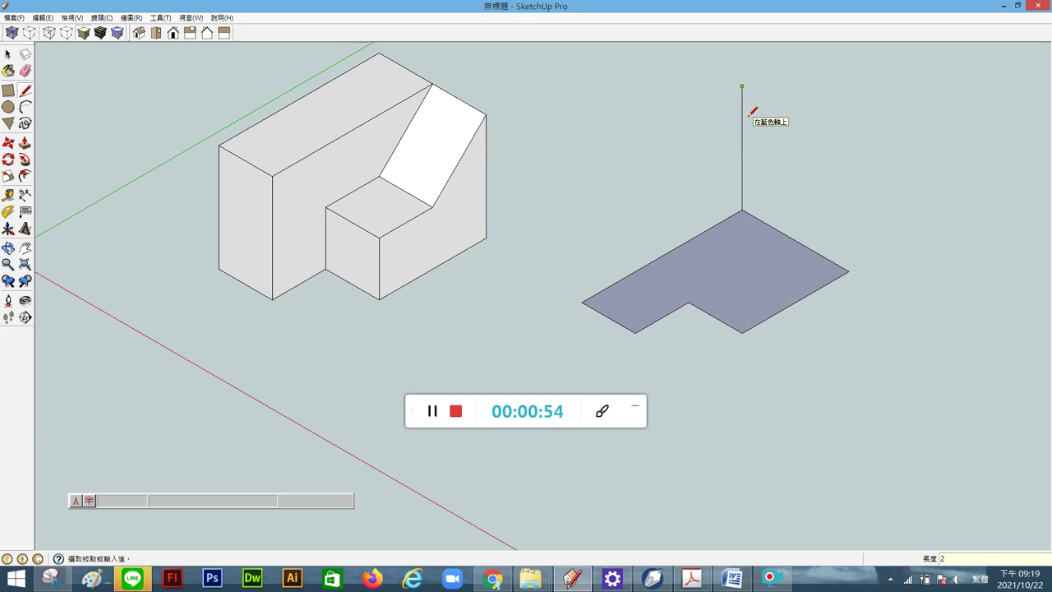
left_click(843, 141)
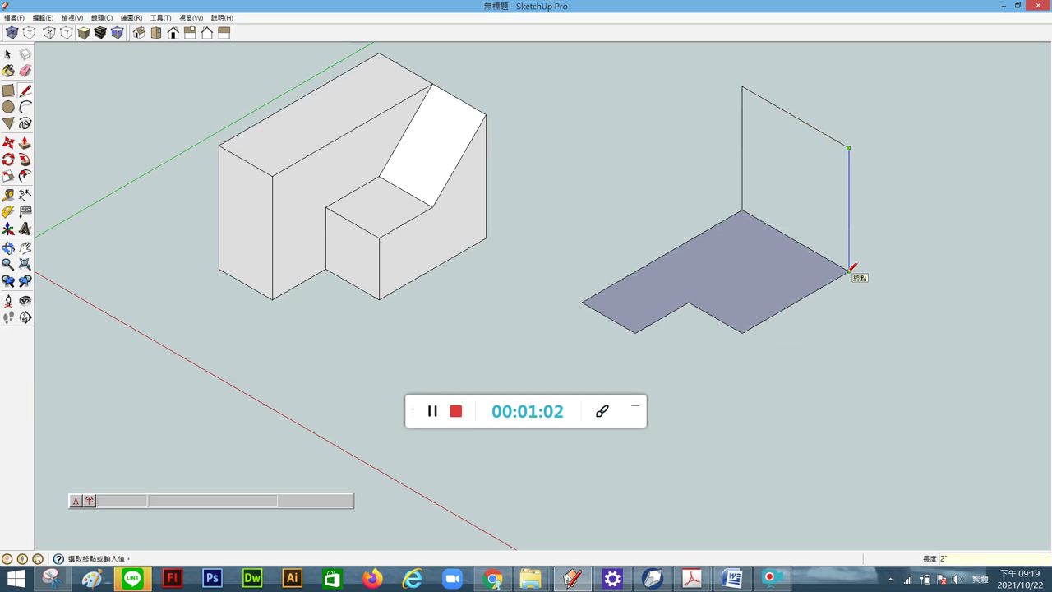
left_click(849, 270)
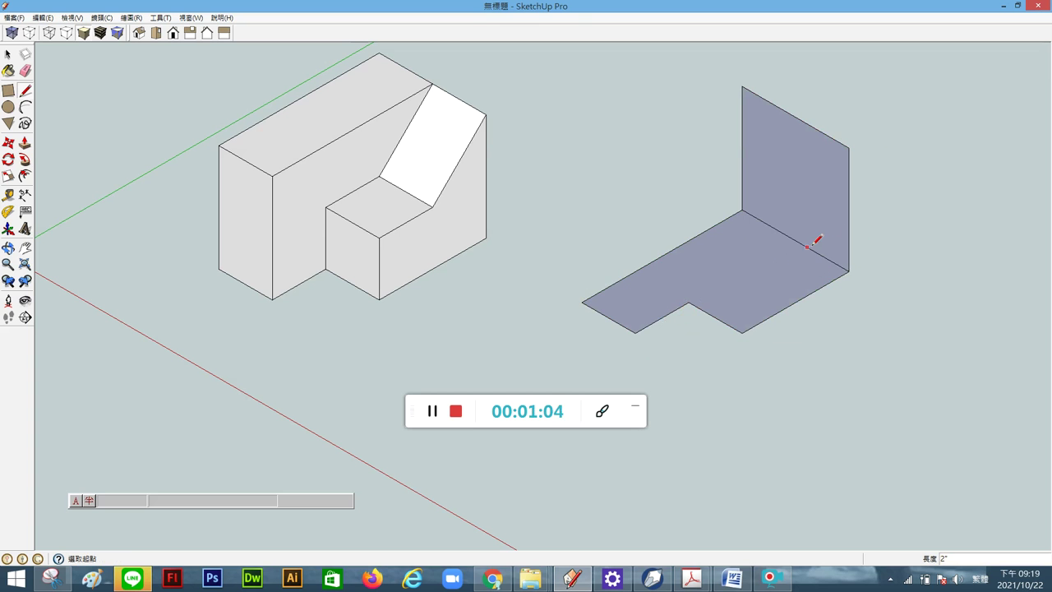
left_click(742, 332)
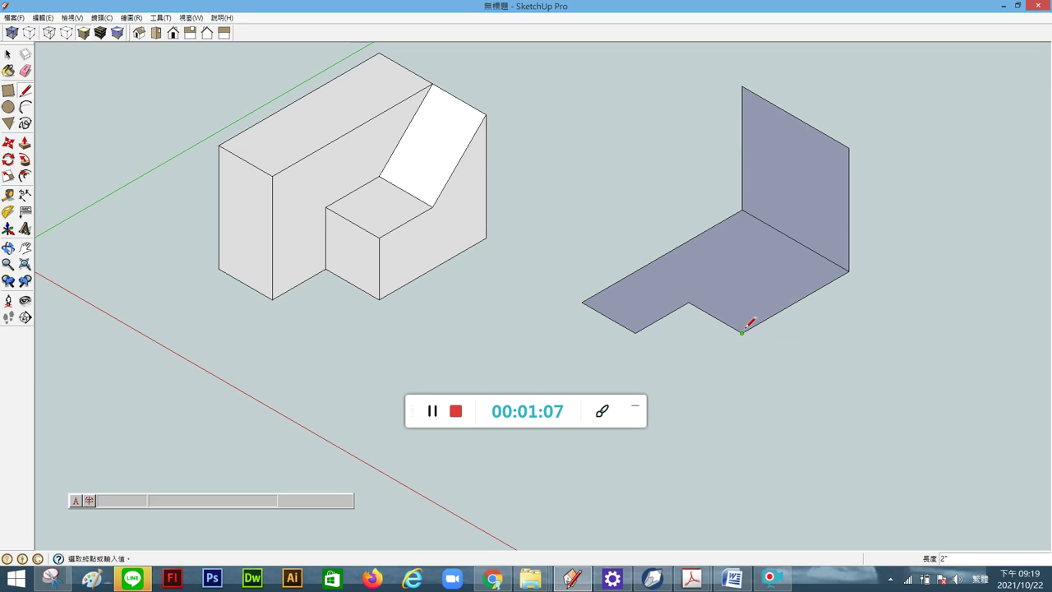
Finish a short vertical edge at the base's front corner, then orbit and use Iso view to inspect it.
left_click(742, 271)
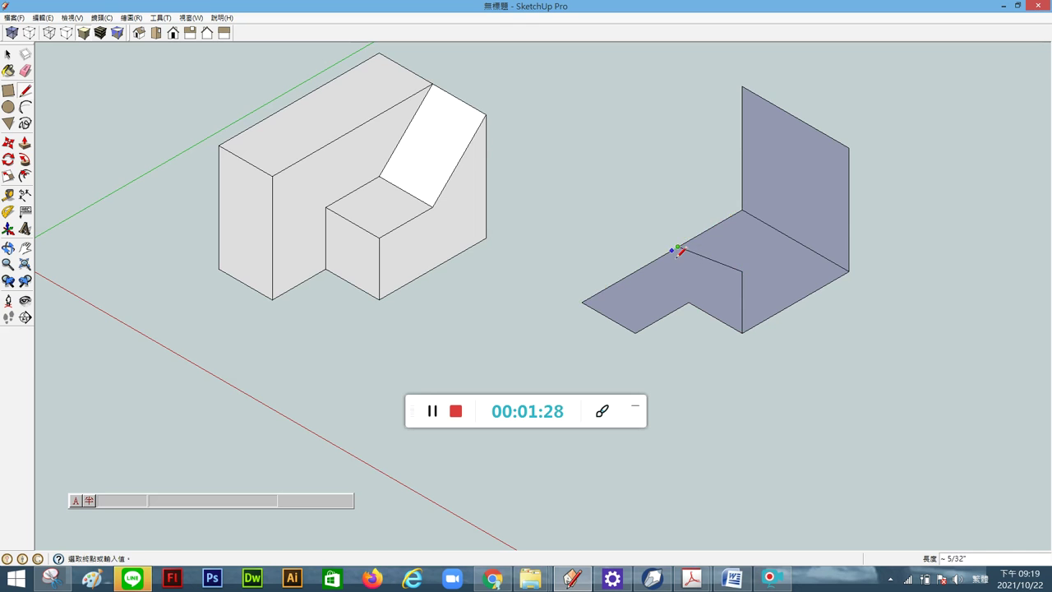
middle_click_drag(667, 287, 862, 218)
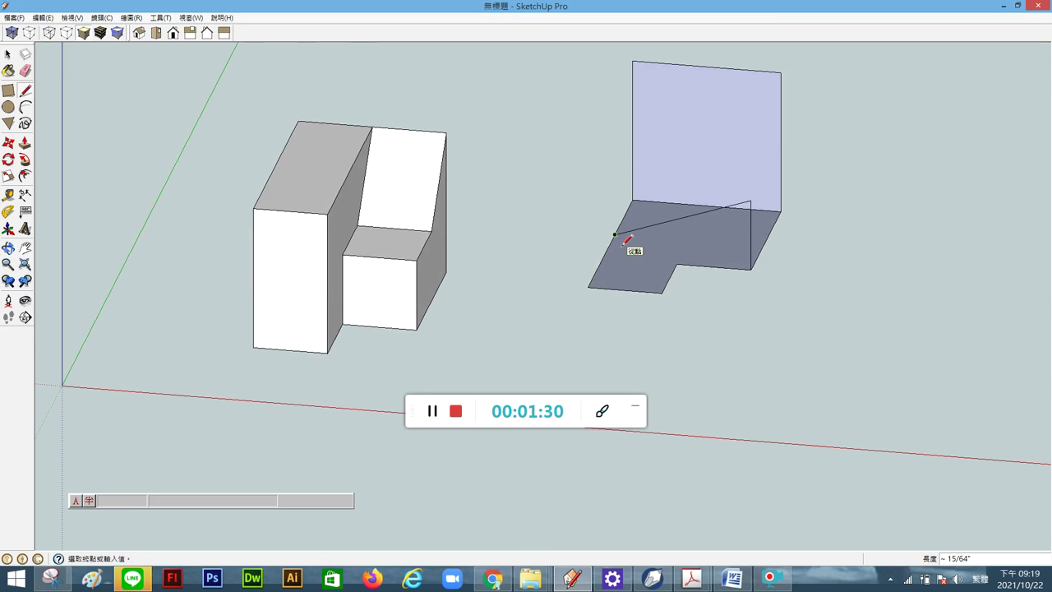
key("Escape")
mouse_move(623, 237)
middle_mouse_down()
mouse_move(541, 359)
mouse_move(557, 356)
mouse_move(472, 124)
middle_mouse_up()
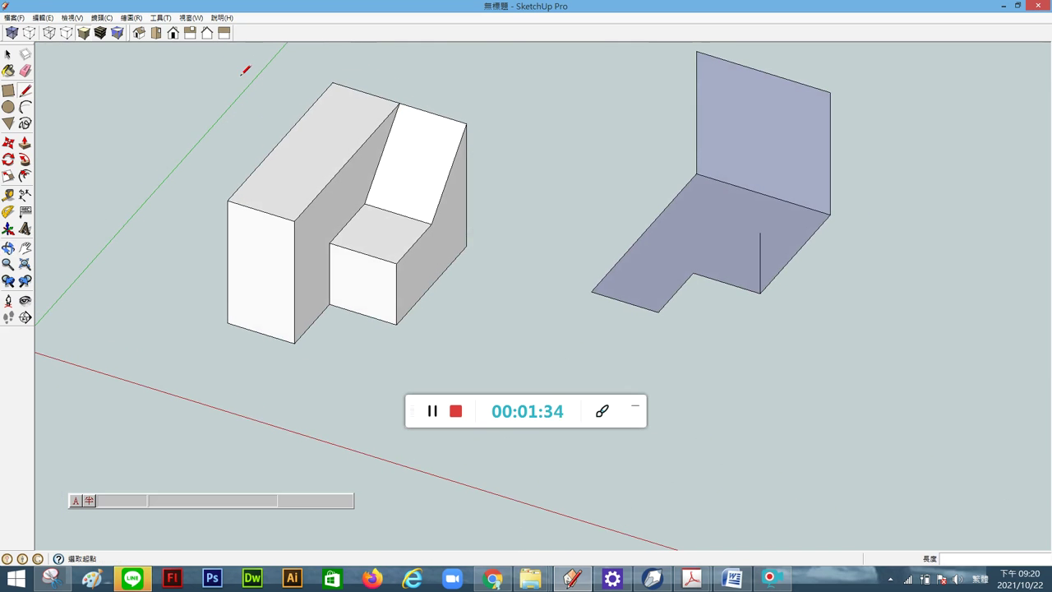
left_click(138, 33)
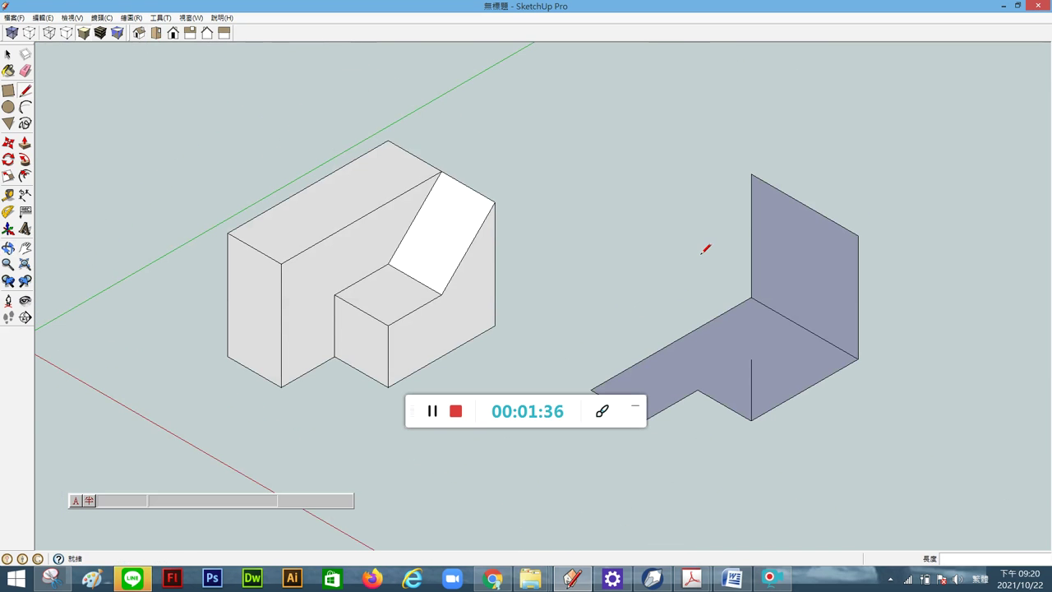
scroll(705, 263, "down", 3)
scroll(739, 336, "up", 2)
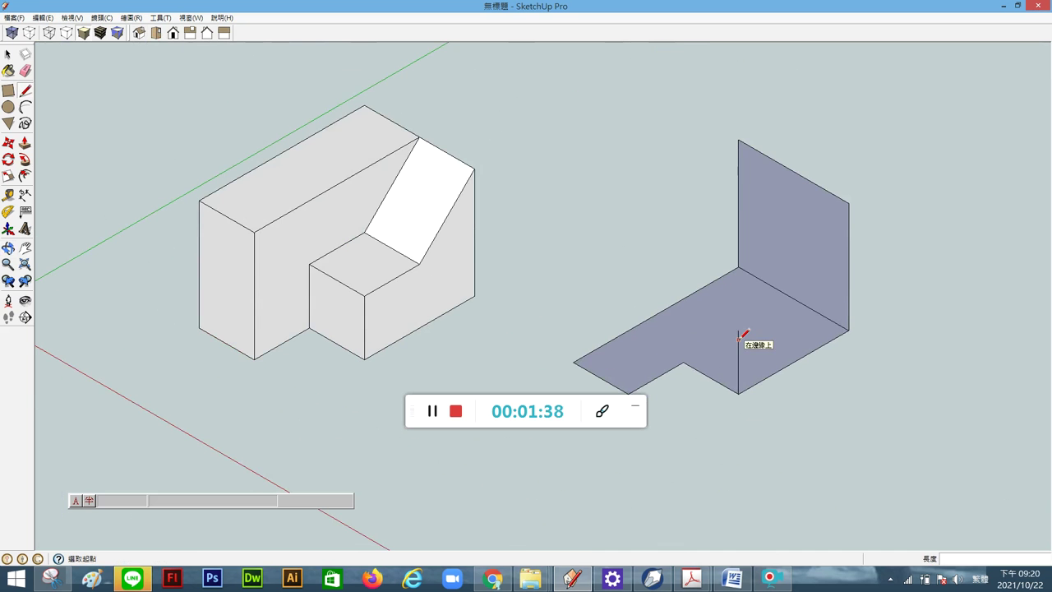
middle_click_drag(740, 330, 918, 320)
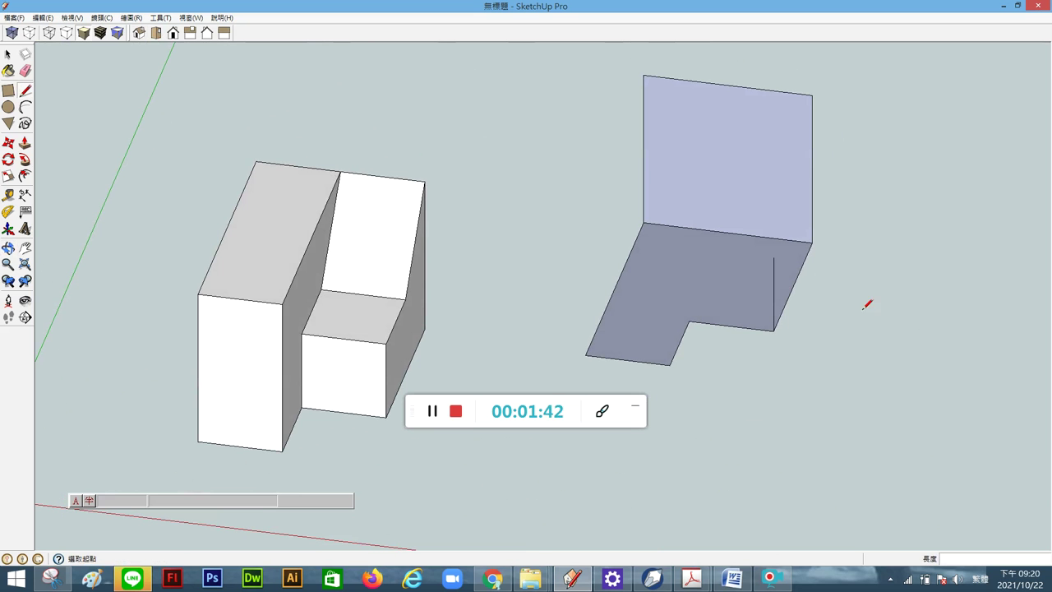
Draw a 1-unit edge from the vertical edge's top and close the notch's square face.
left_click(773, 258)
type("1")
key("Return")
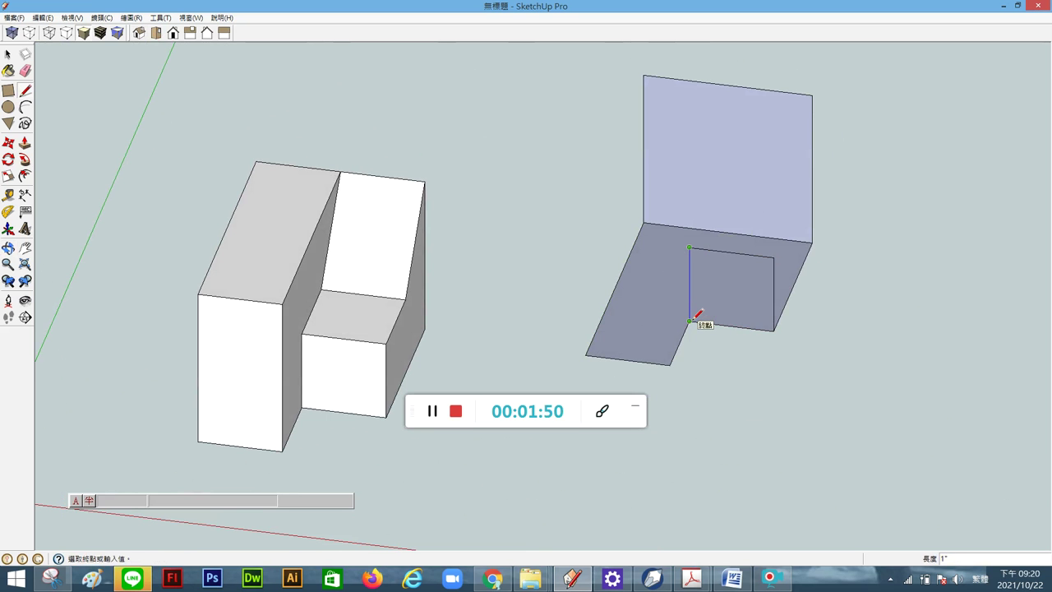
left_click(692, 320)
middle_click_drag(692, 320, 533, 315)
scroll(669, 272, "down", 2)
Undo a stray vertical edge and restart at the base's front-left corner.
left_click(647, 355)
left_click(648, 326)
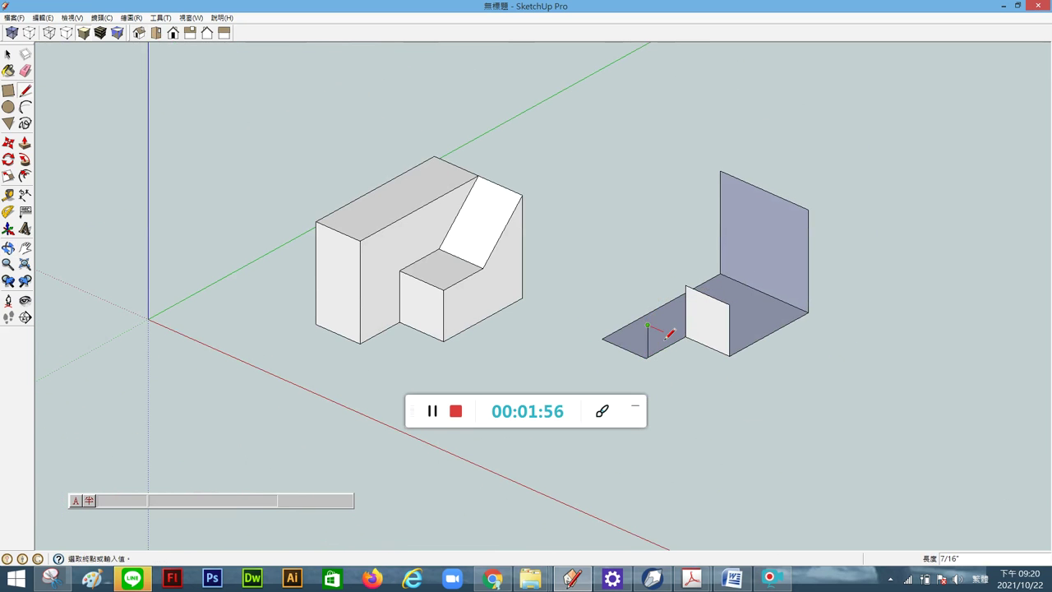
key("ctrl+z")
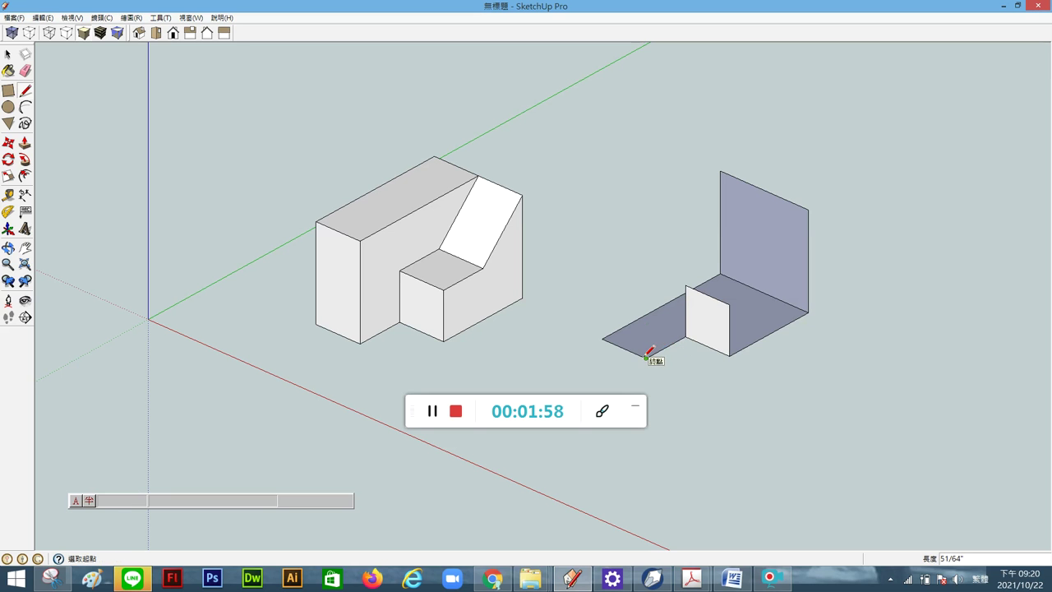
left_click(647, 356)
Draw the tall block's left vertical edge and top edge back to the wall's top corner.
left_click(647, 257)
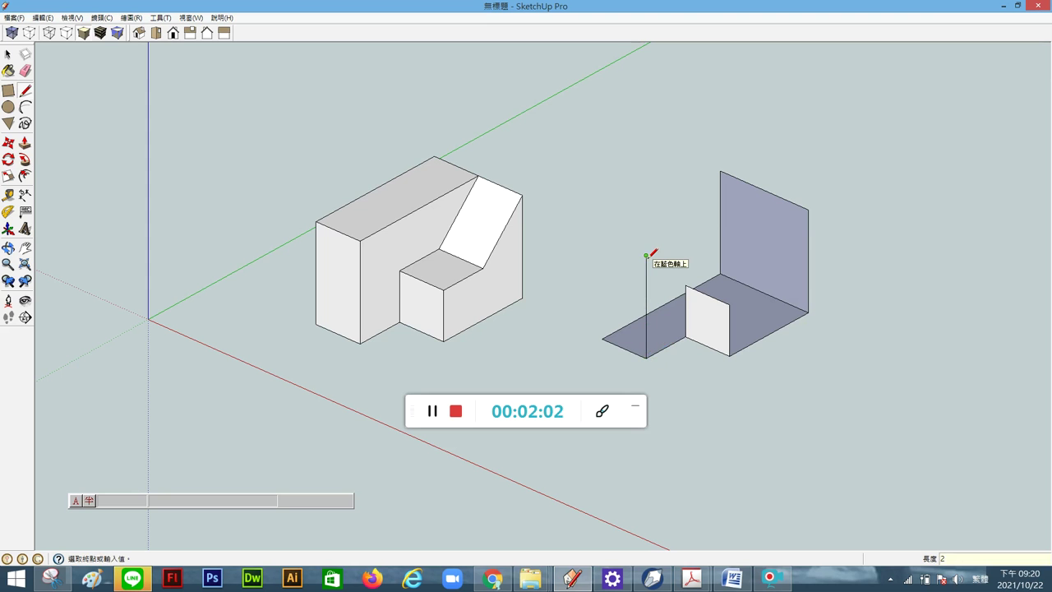
left_click(766, 190)
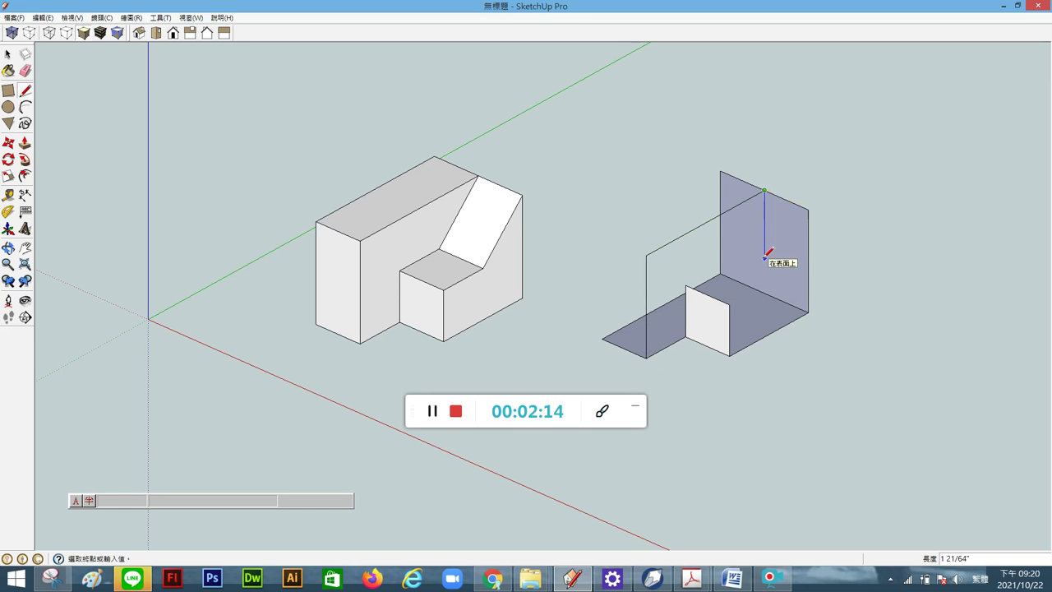
key("Escape")
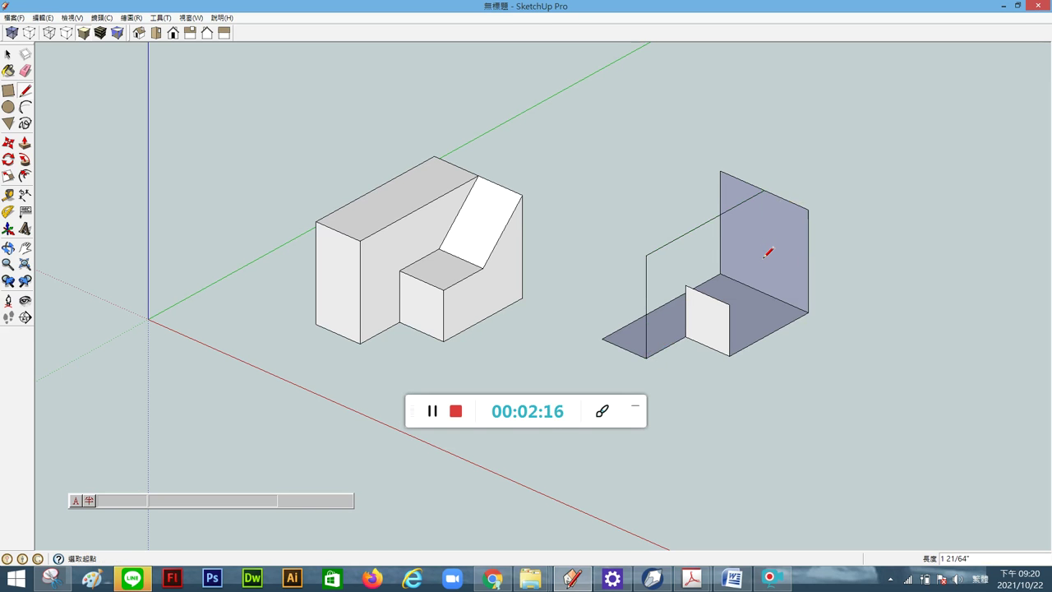
Add a 1-unit edge at the small step and close its top face.
left_click(687, 286)
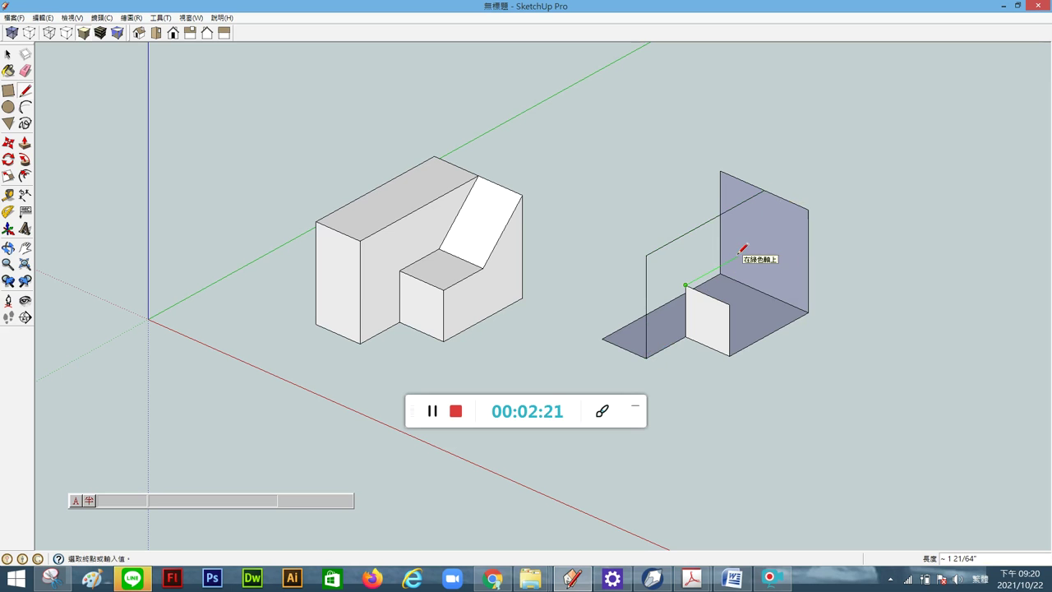
type("1")
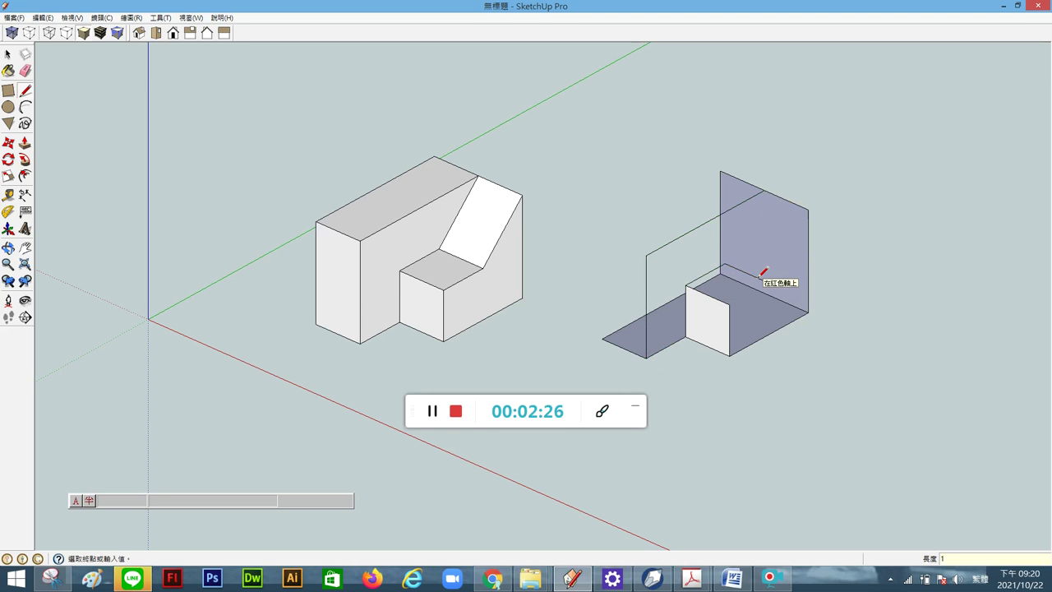
key("Return")
left_click(732, 298)
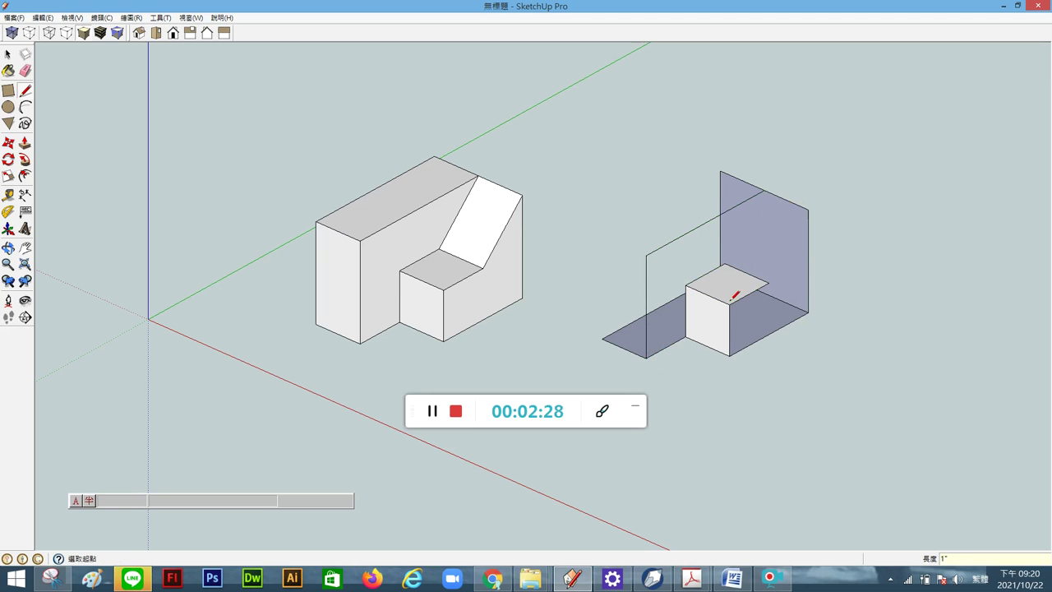
Connect corners to form the block's tall front face and the sloped face.
left_click(725, 264)
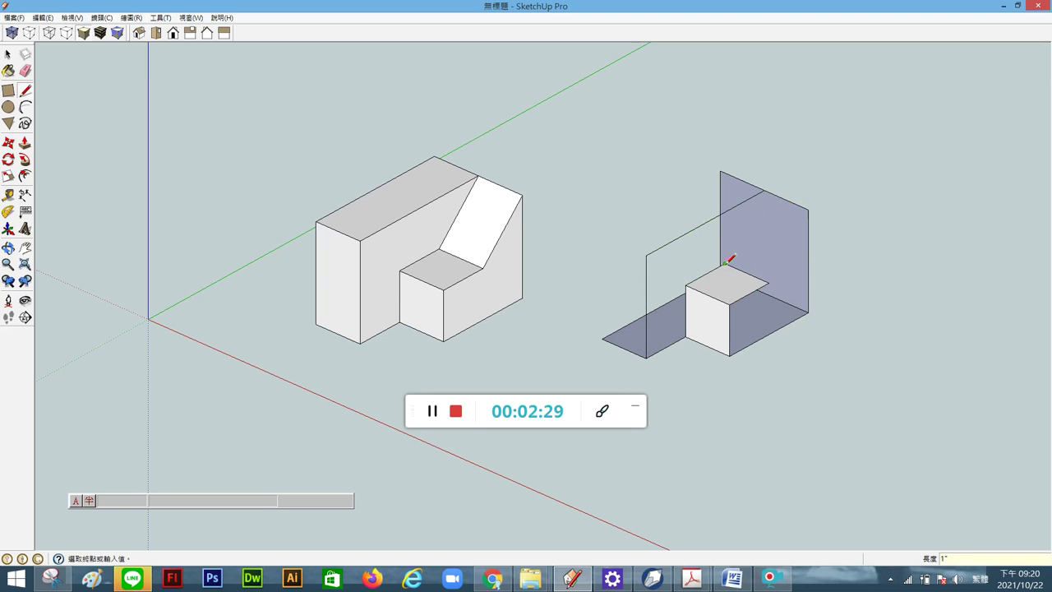
left_click(765, 190)
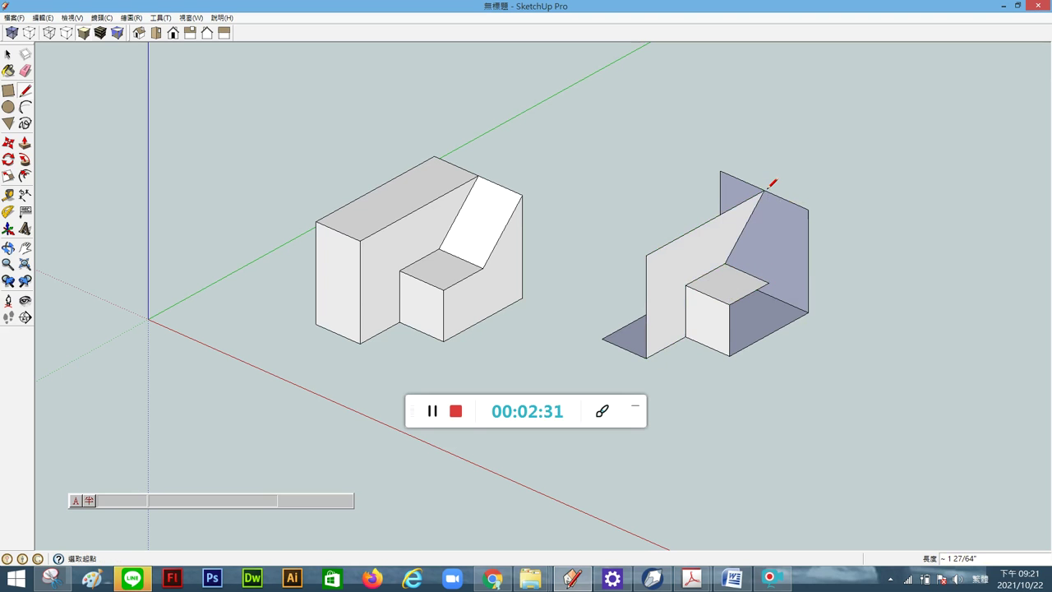
left_click(769, 282)
left_click(808, 209)
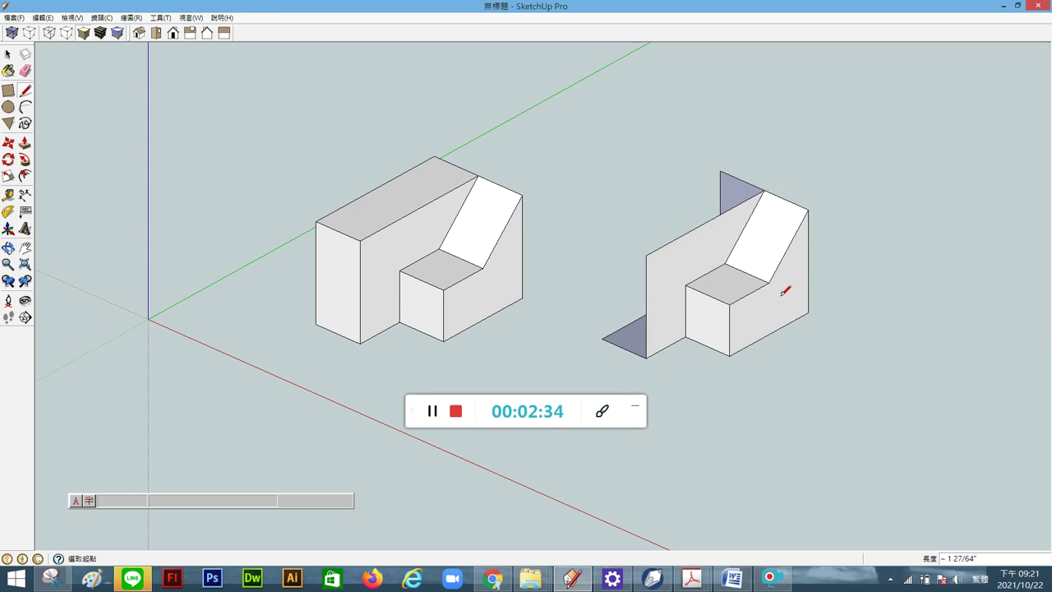
Close the block's left end face with a vertical edge, then orbit around to the back.
left_click(603, 337)
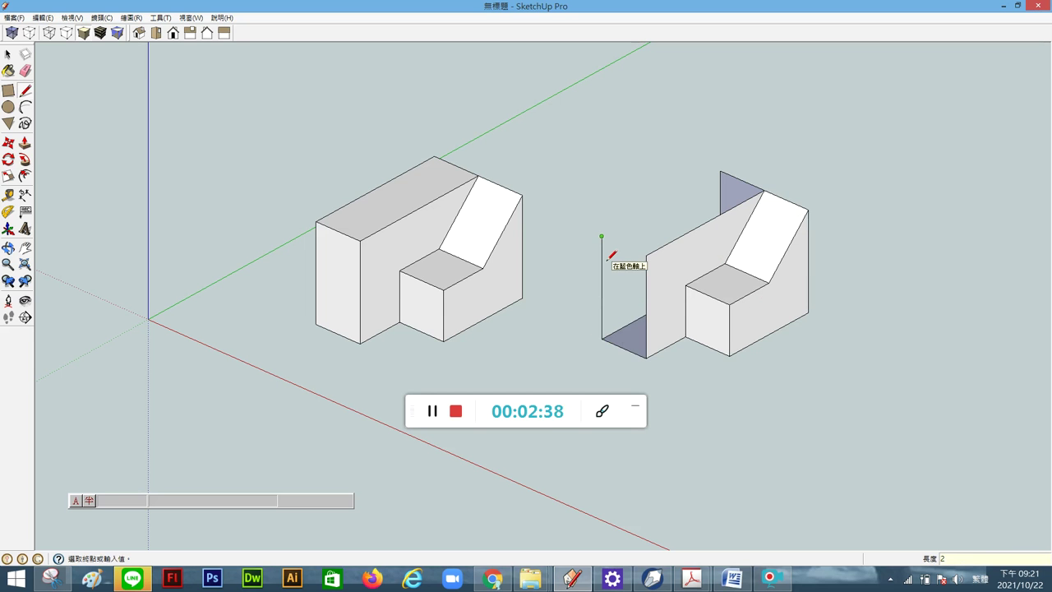
left_click(610, 258)
left_click(646, 254)
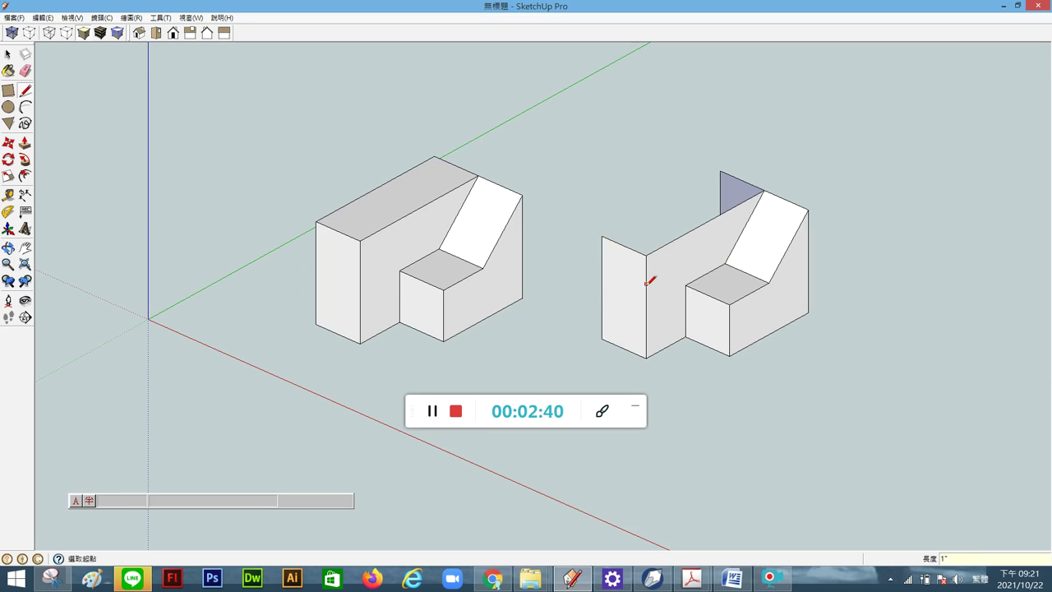
mouse_move(604, 304)
middle_mouse_down()
mouse_move(941, 314)
mouse_move(731, 309)
middle_mouse_up()
middle_click_drag(556, 271, 634, 287)
Draw the final diagonal edge to close the block's last back face.
left_click(589, 197)
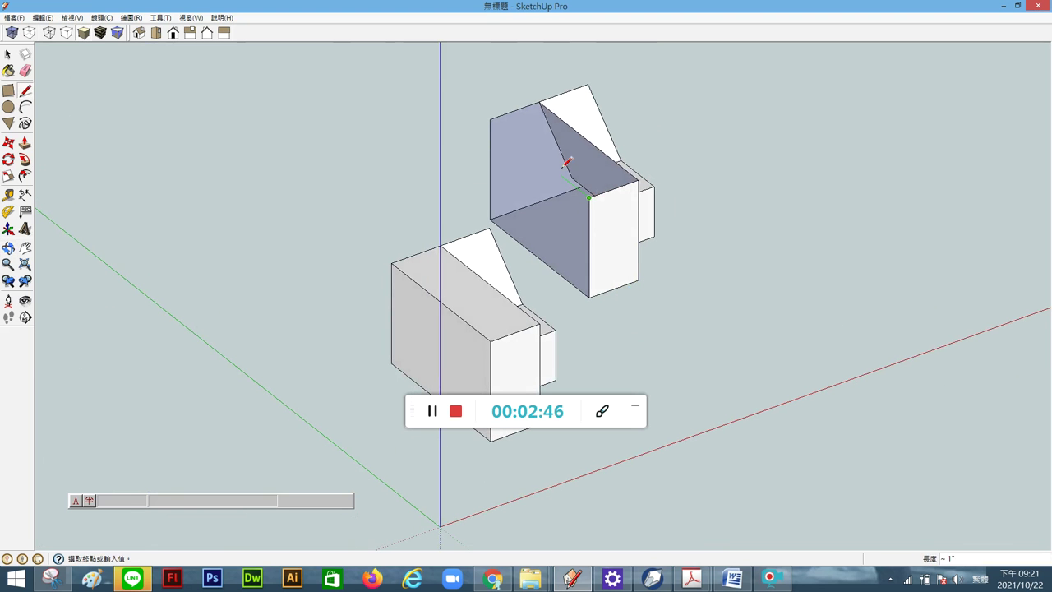
left_click(491, 118)
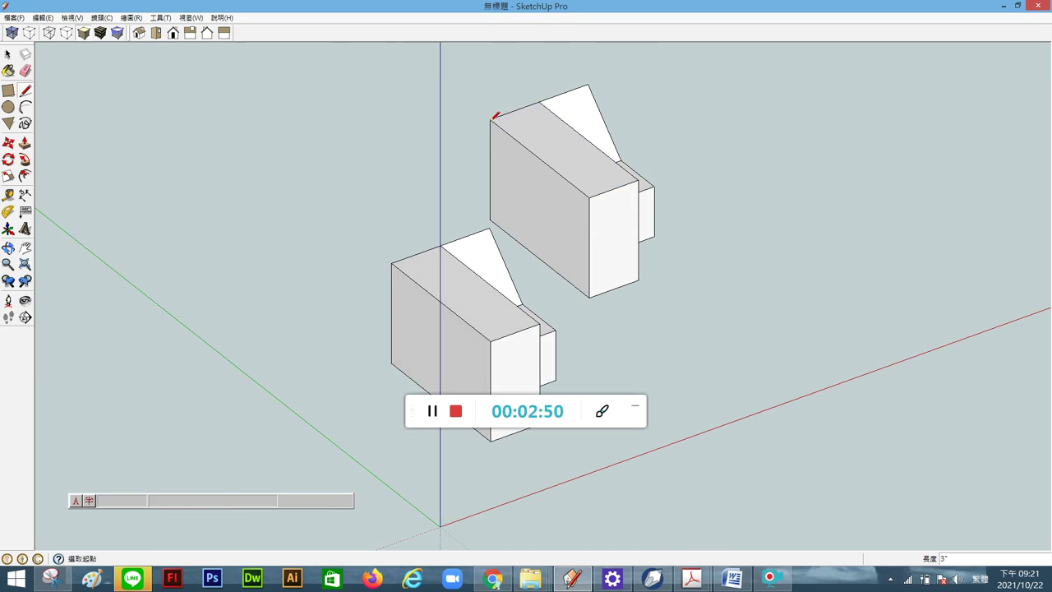
mouse_move(731, 253)
middle_mouse_down()
mouse_move(296, 256)
mouse_move(227, 268)
mouse_move(431, 298)
mouse_move(359, 282)
middle_mouse_up()
Reselect the Line tool and show both blocks in the standard isometric view.
key("l")
scroll(526, 197, "down", 2)
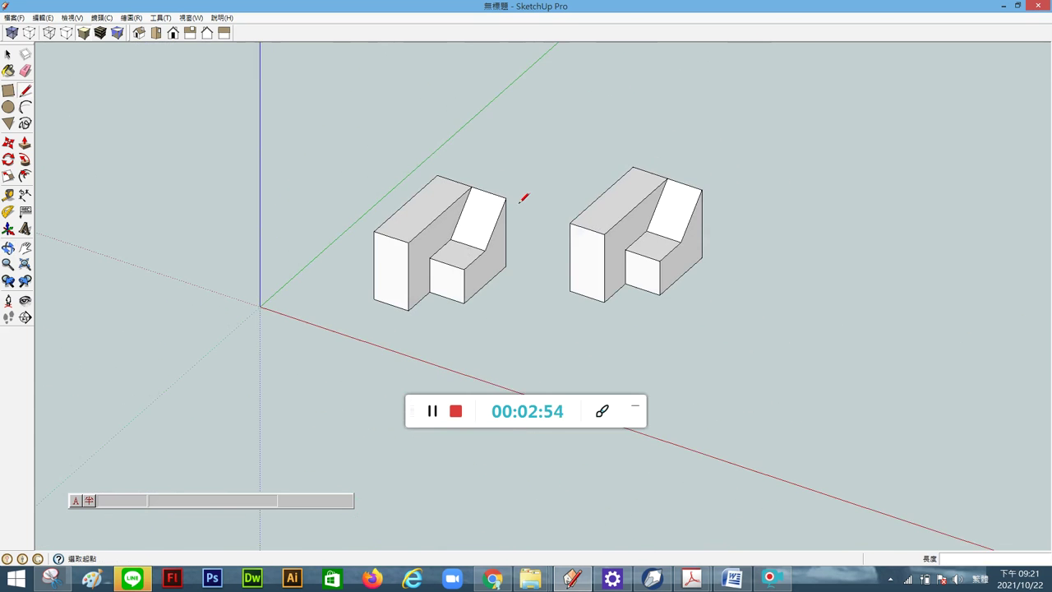
scroll(632, 300, "up", 2)
scroll(632, 300, "up", 1)
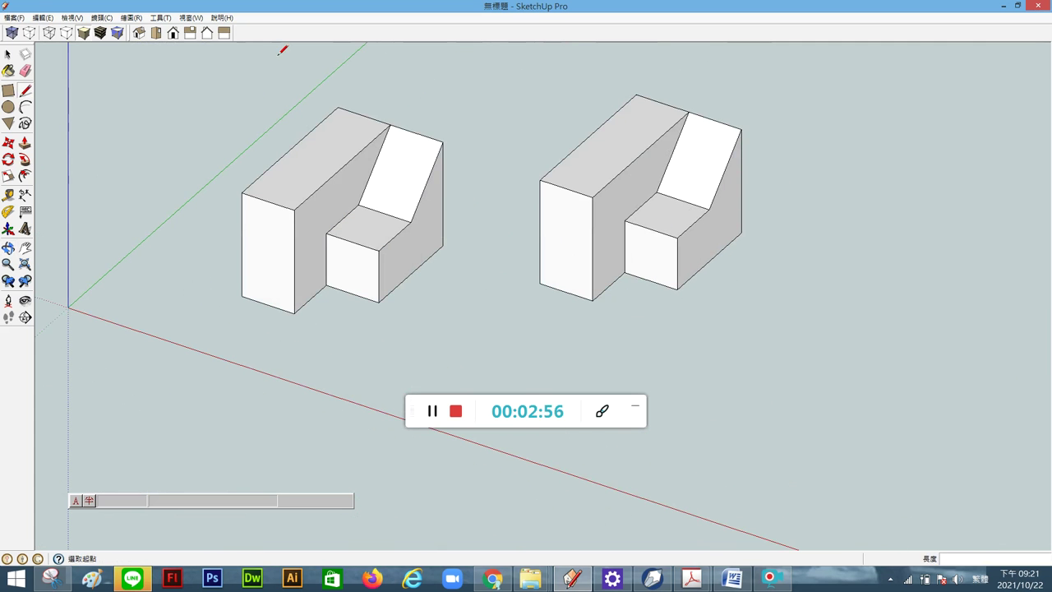
left_click(139, 33)
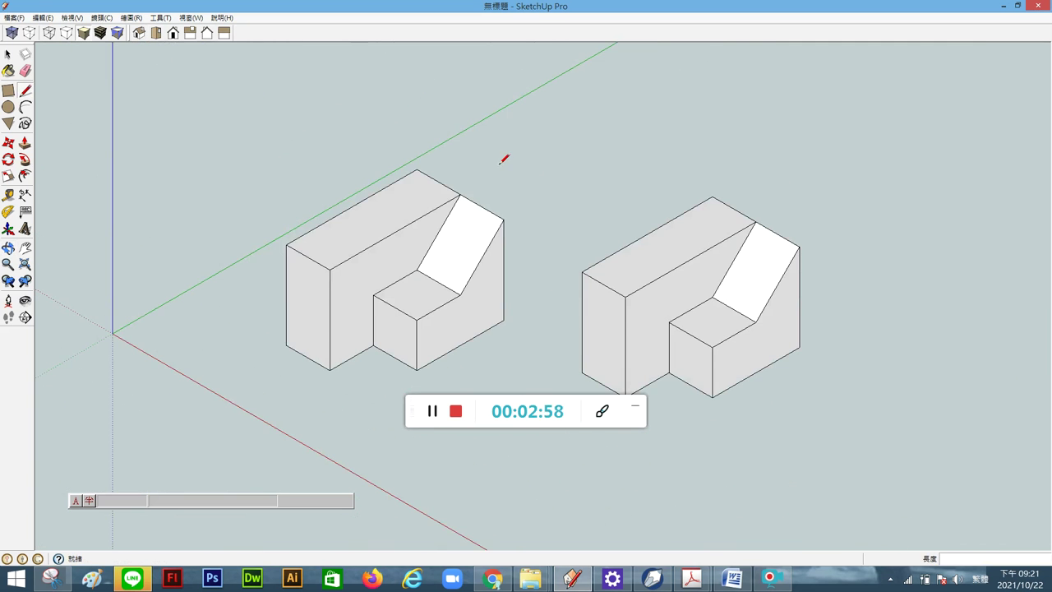